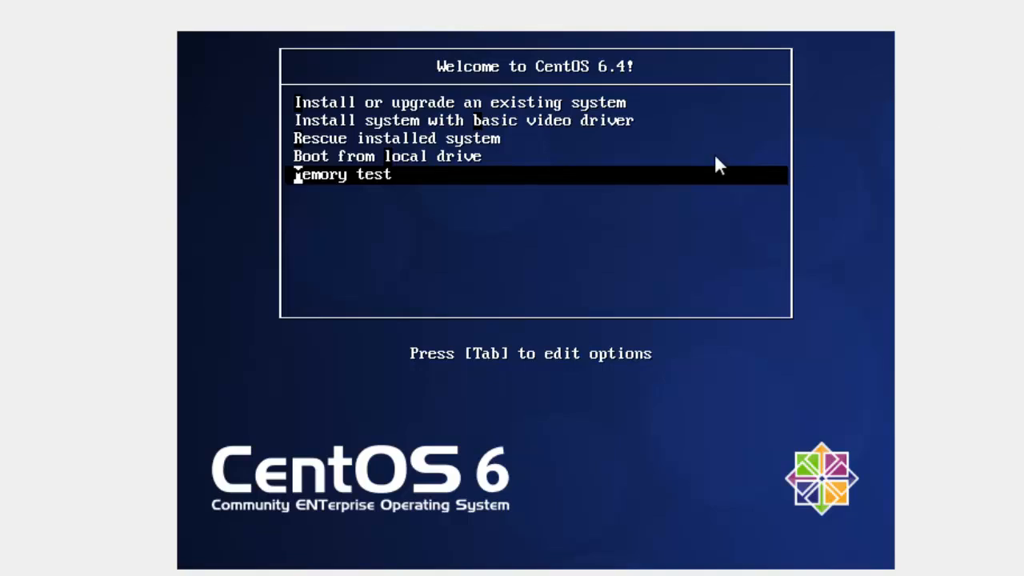
# Clear the memory-test boot line and exit back to the boot menu
pyautogui.press('Tab')
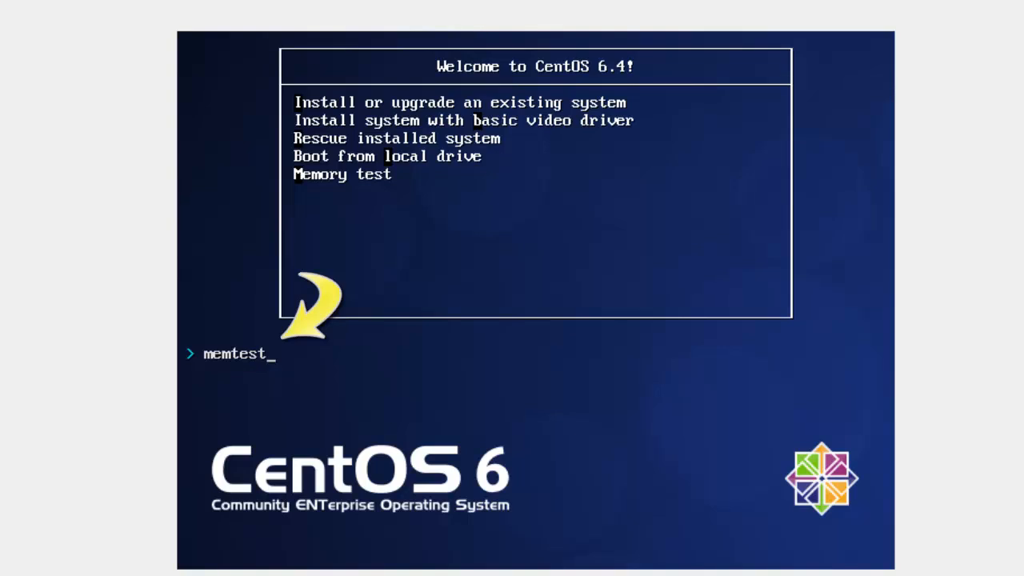
pyautogui.press('BackSpace')
pyautogui.press('BackSpace')
pyautogui.press('BackSpace')
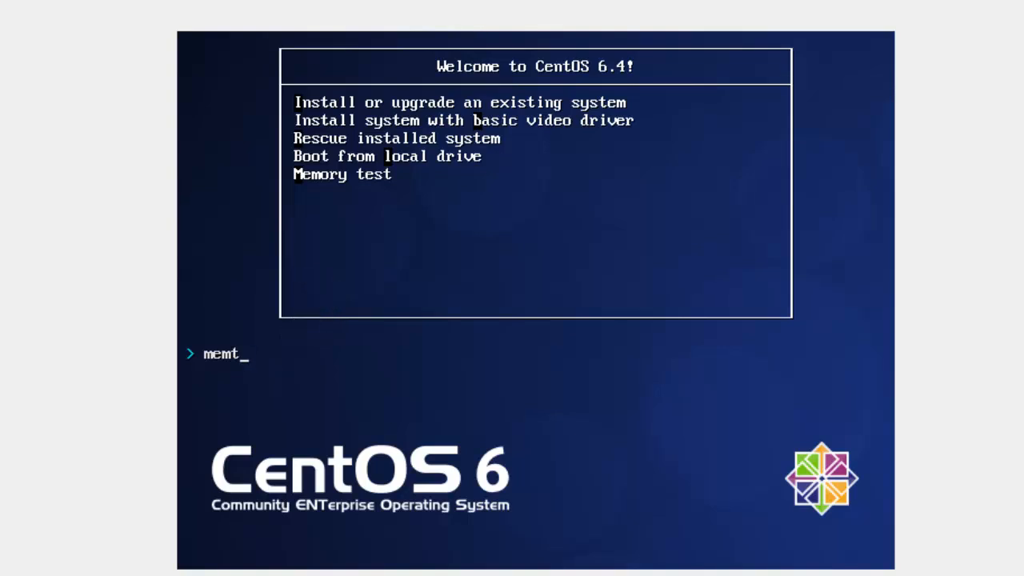
pyautogui.press('BackSpace')
pyautogui.press('BackSpace')
pyautogui.press('BackSpace')
pyautogui.press('BackSpace')
pyautogui.write('exit')
pyautogui.press('Return')
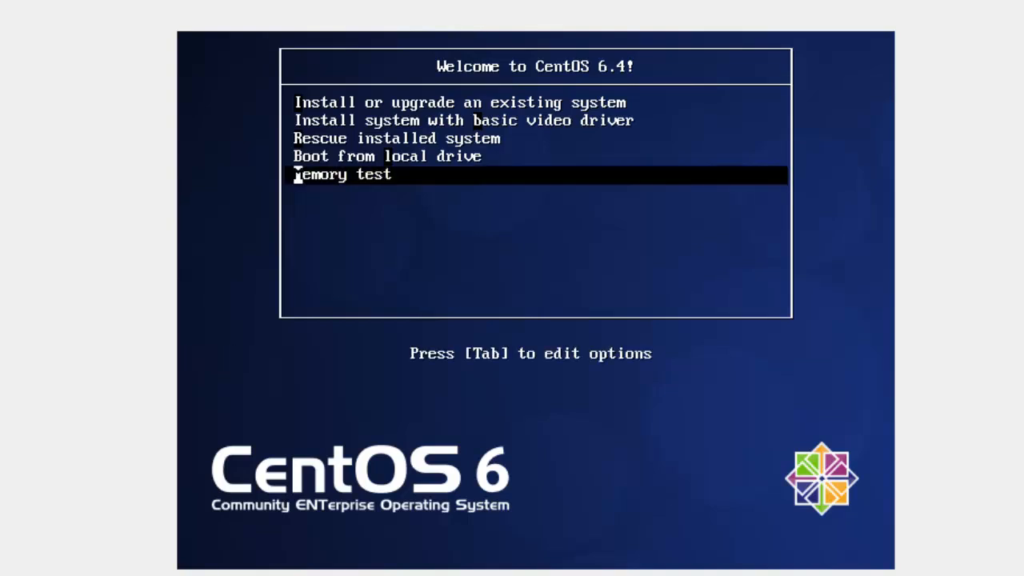
# Boot the Install or upgrade entry with 'text' appended to its boot line
pyautogui.press('Up')
pyautogui.press('Up')
pyautogui.press('Up')
pyautogui.press('Up')
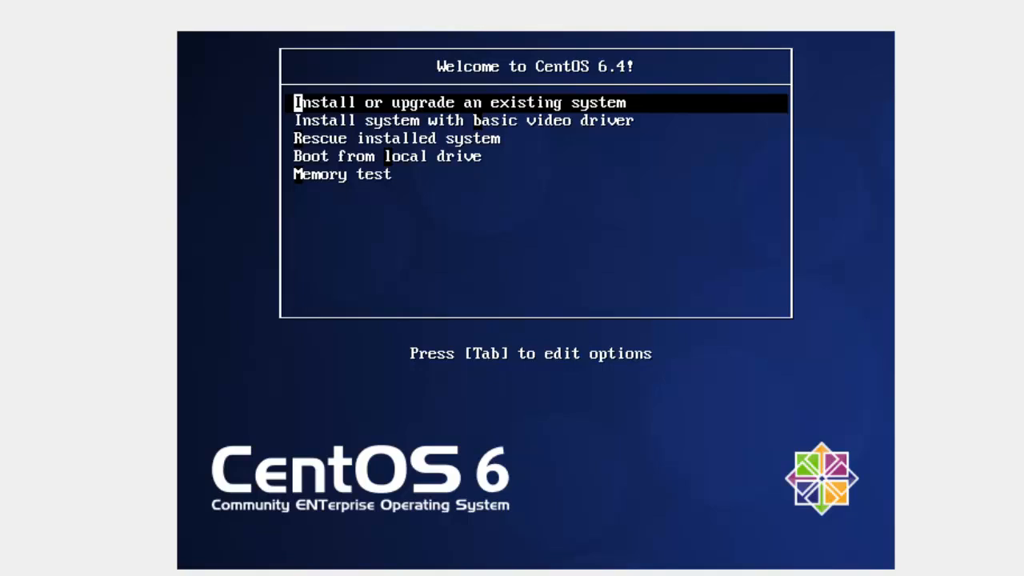
pyautogui.press('Tab')
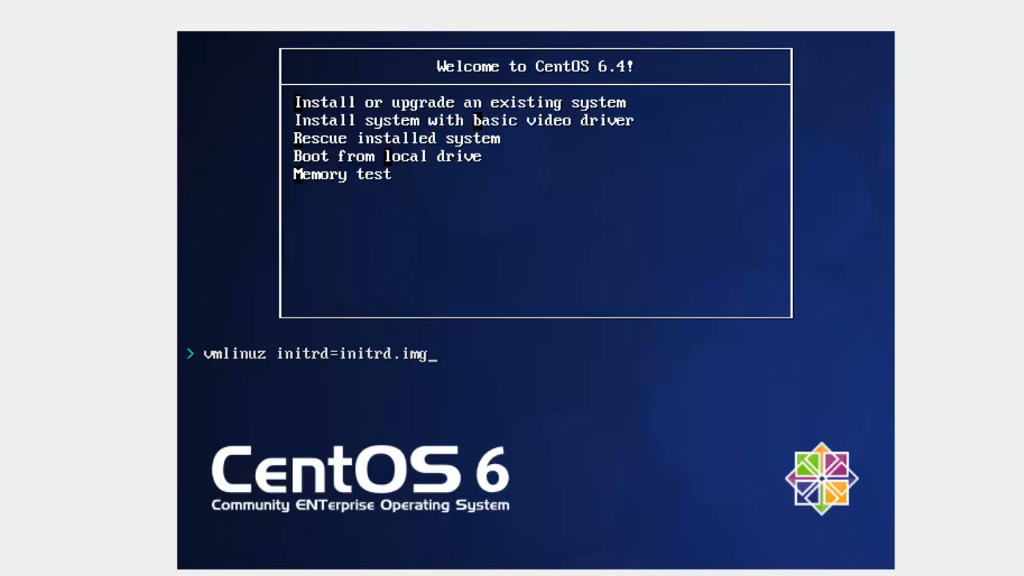
pyautogui.write('test')
pyautogui.press('BackSpace')
pyautogui.press('BackSpace')
pyautogui.write('xt')
pyautogui.press('Return')
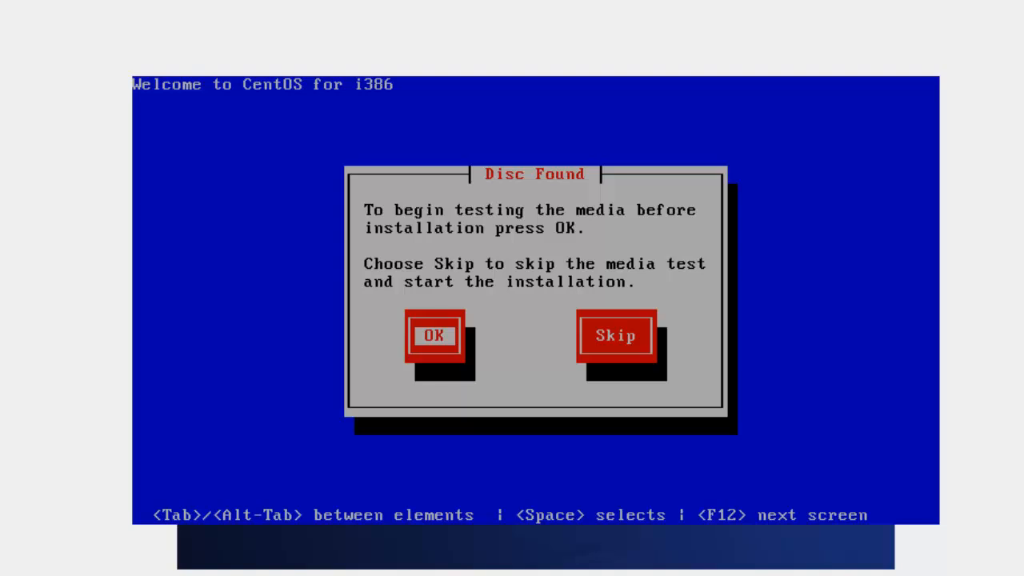
# Skip the media test and dismiss the Welcome screen
pyautogui.press('Tab')
pyautogui.press('Return')
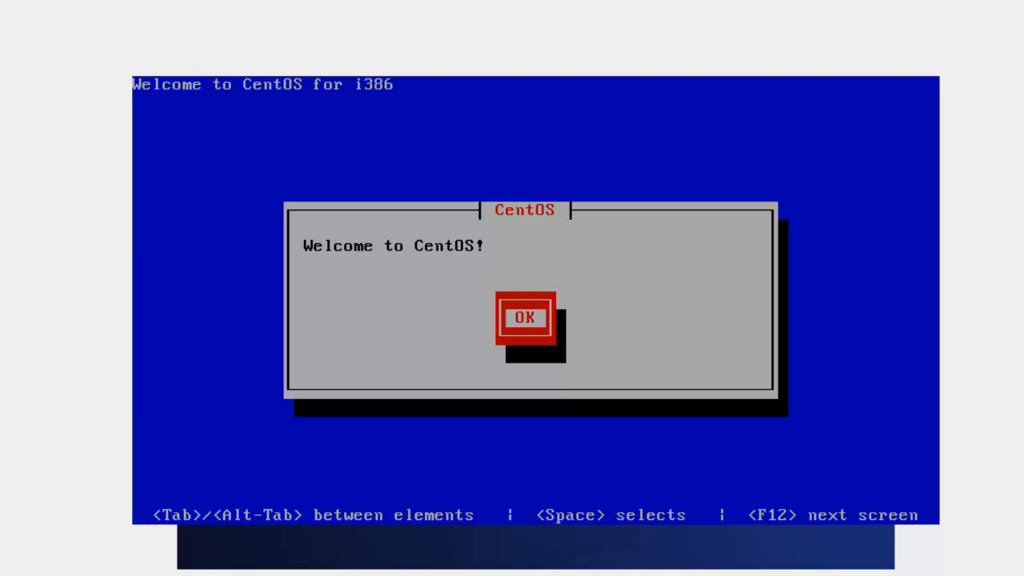
pyautogui.press('Return')
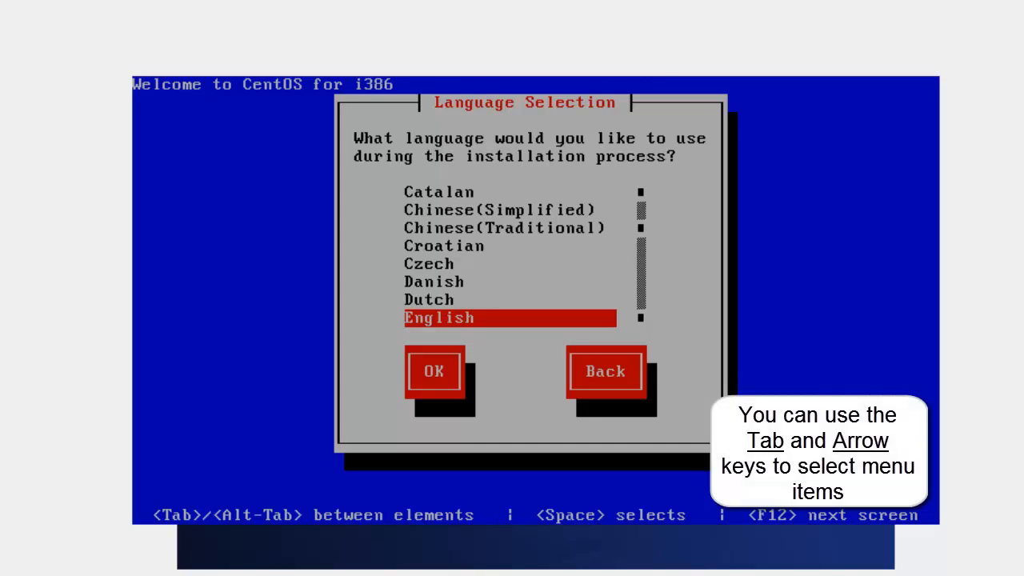
# Choose English as the installation language and the us keyboard layout
pyautogui.press('Tab')
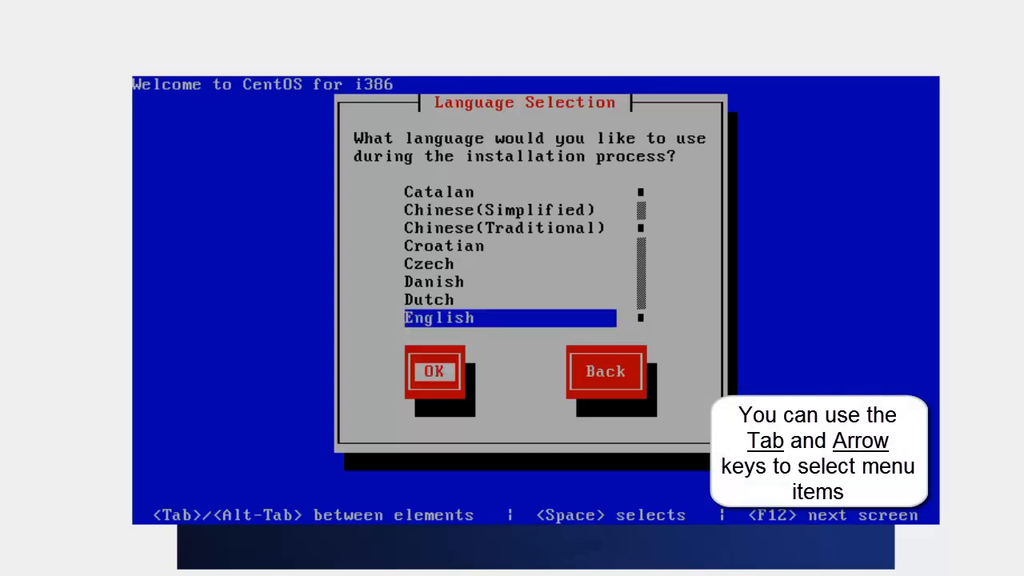
pyautogui.press('Return')
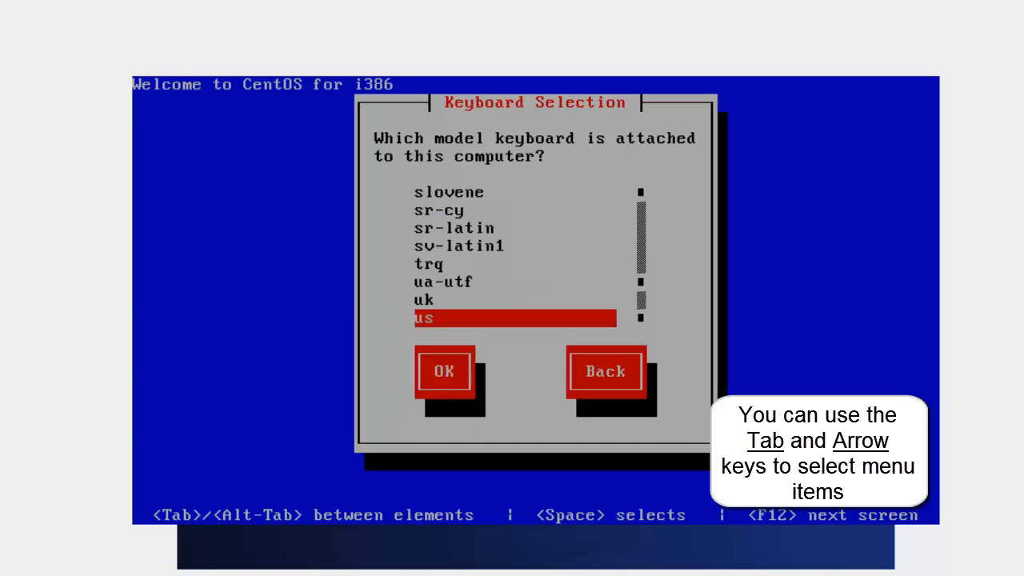
pyautogui.press('Tab')
pyautogui.press('Return')
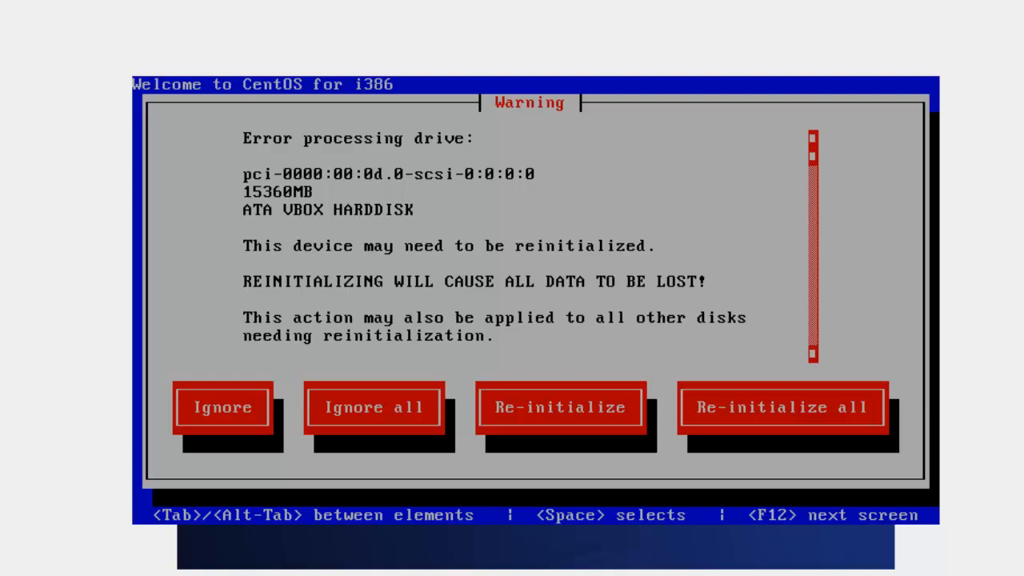
# Re-initialize all drives and set the time zone to America/Denver
pyautogui.press('Tab')
pyautogui.press('Tab')
pyautogui.press('Tab')
pyautogui.press('Tab')
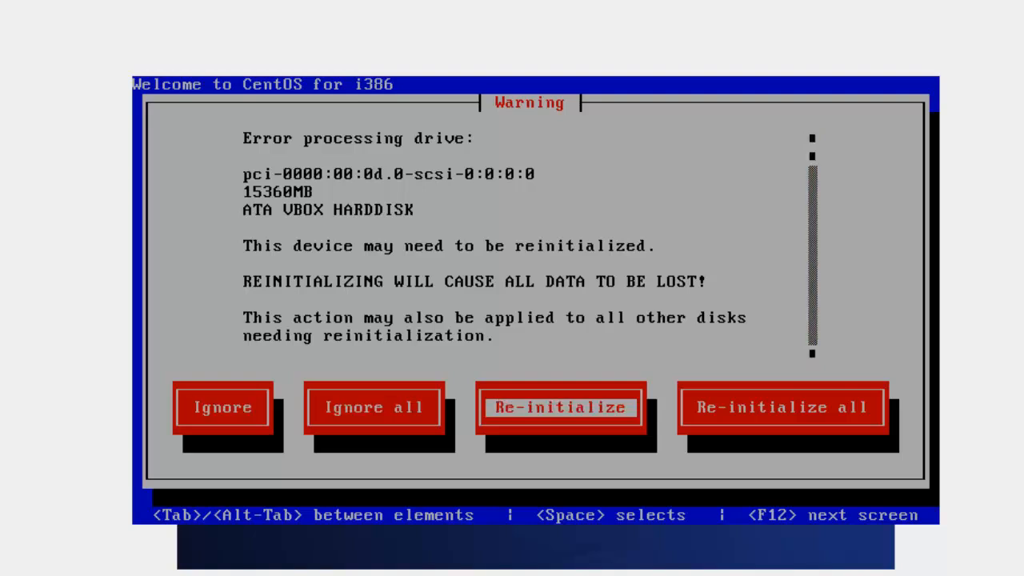
pyautogui.press('Return')
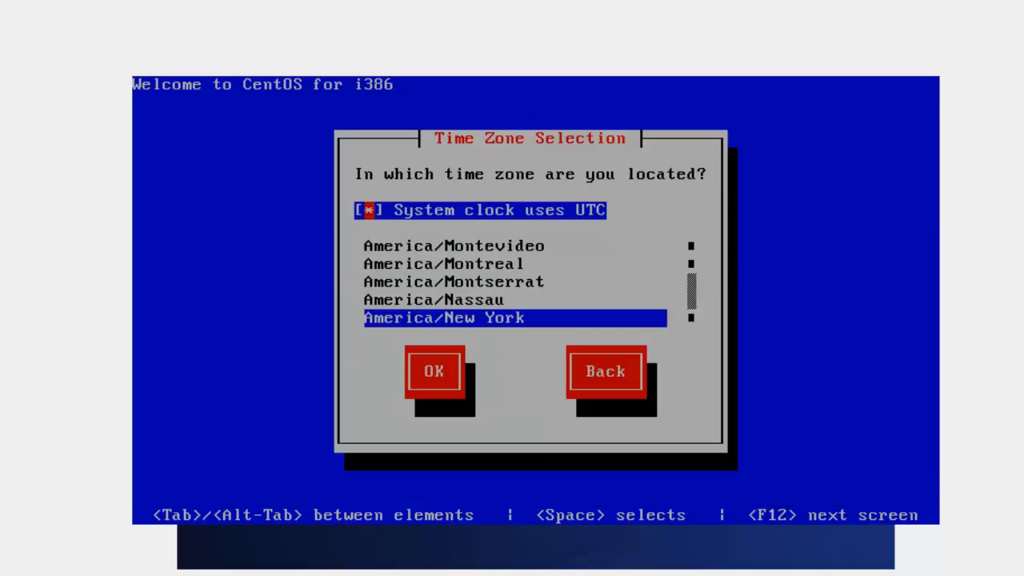
pyautogui.press('Tab')
pyautogui.press('Up')
pyautogui.press('Up')
pyautogui.press('Up')
pyautogui.press('Up')
pyautogui.press('Up')
pyautogui.press('Up')
pyautogui.press('Up')
pyautogui.press('Up')
pyautogui.press('Up')
pyautogui.press('Up')
pyautogui.press('Up')
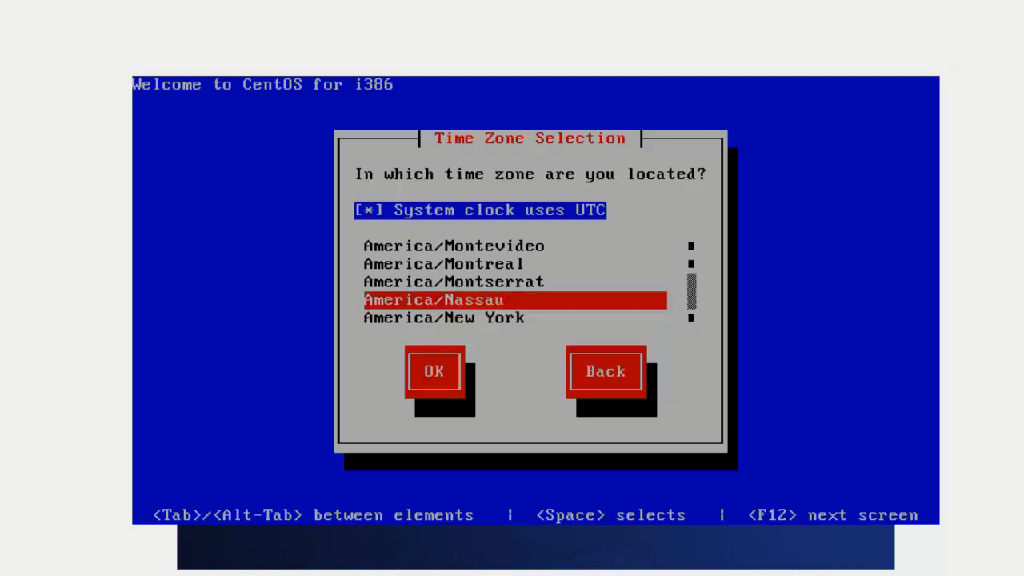
pyautogui.press('Up')
pyautogui.press('Up')
pyautogui.press('Up')
pyautogui.press('Up')
pyautogui.press('Up')
pyautogui.press('Up')
pyautogui.press('Up')
pyautogui.press('Up')
pyautogui.press('Up')
pyautogui.press('Up')
pyautogui.press('Up')
pyautogui.press('Up')
pyautogui.press('Up')
pyautogui.press('Up')
pyautogui.press('Up')
pyautogui.press('Up')
pyautogui.press('Up')
pyautogui.press('Up')
pyautogui.press('Up')
pyautogui.press('Up')
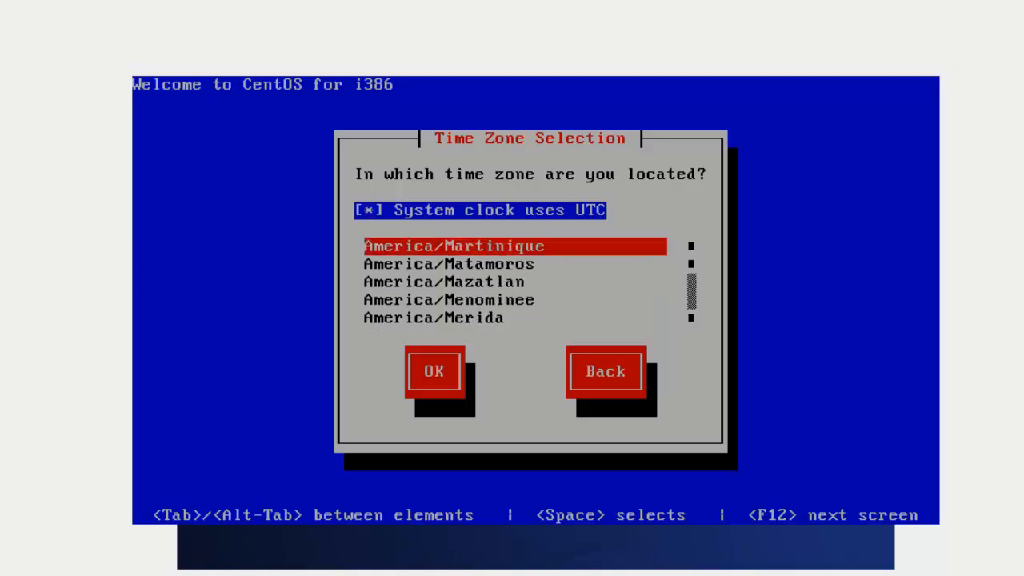
pyautogui.press('Down')
pyautogui.press('Down')
pyautogui.press('Down')
pyautogui.press('Down')
pyautogui.press('Down')
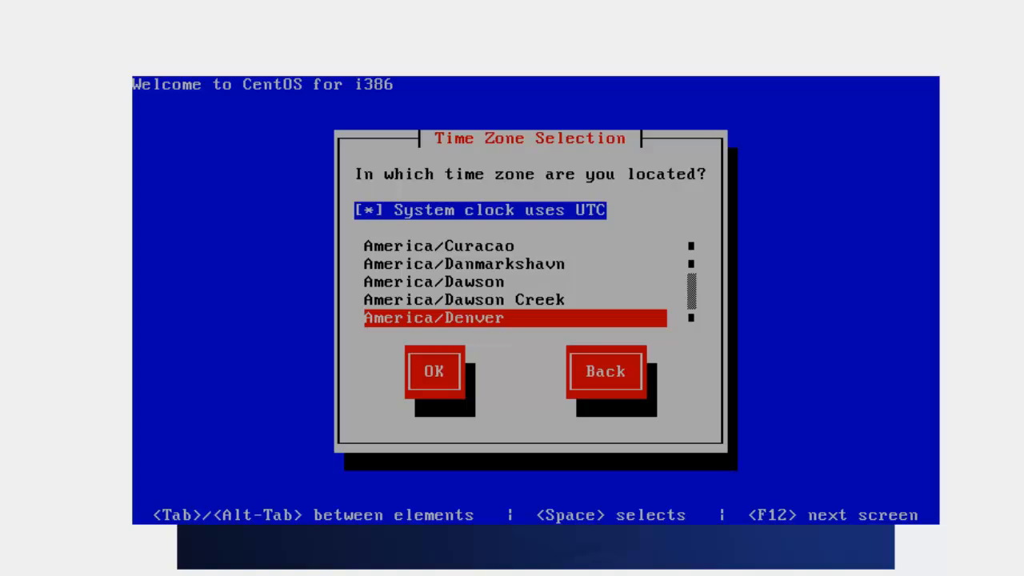
pyautogui.press('Tab')
pyautogui.press('Return')
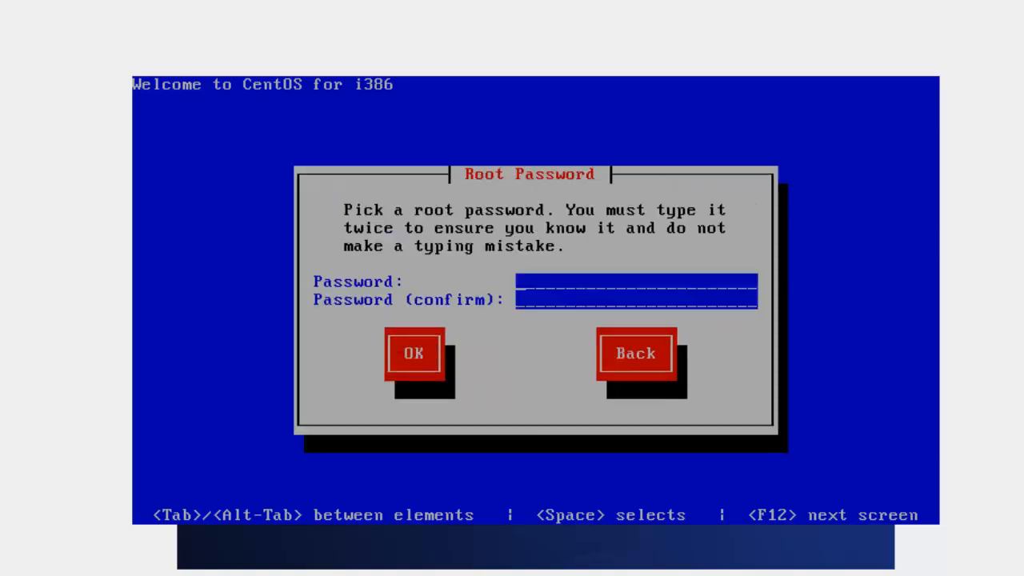
# Enter and confirm the root password, accepting the weak-password warning with Use Anyway
pyautogui.write('******')
pyautogui.press('Tab')
pyautogui.write('******')
pyautogui.press('Tab')
pyautogui.press('Return')
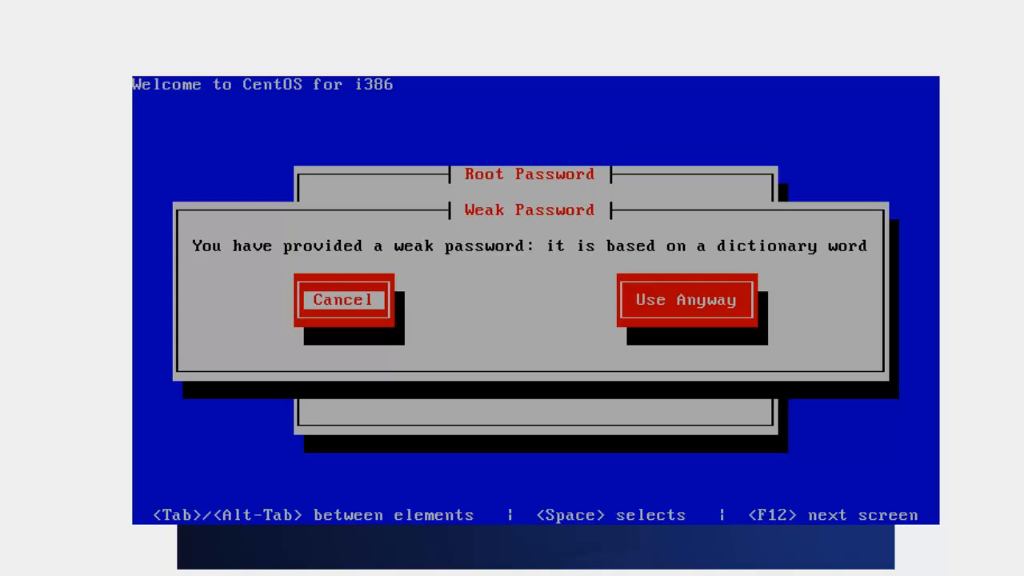
pyautogui.press('Tab')
pyautogui.press('Return')
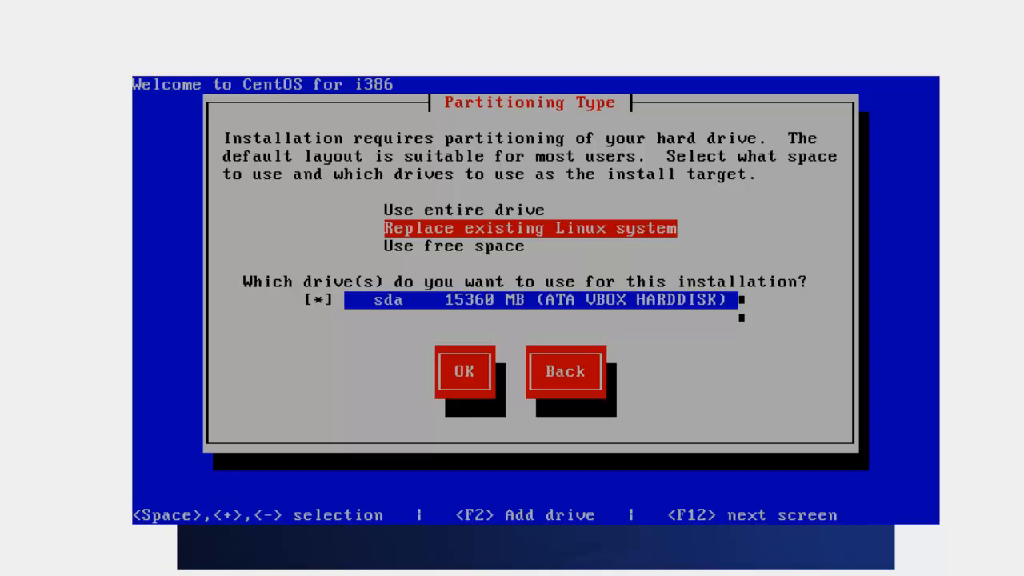
# Choose Use entire drive for sda and write the partitioning changes to disk
pyautogui.press('Tab')
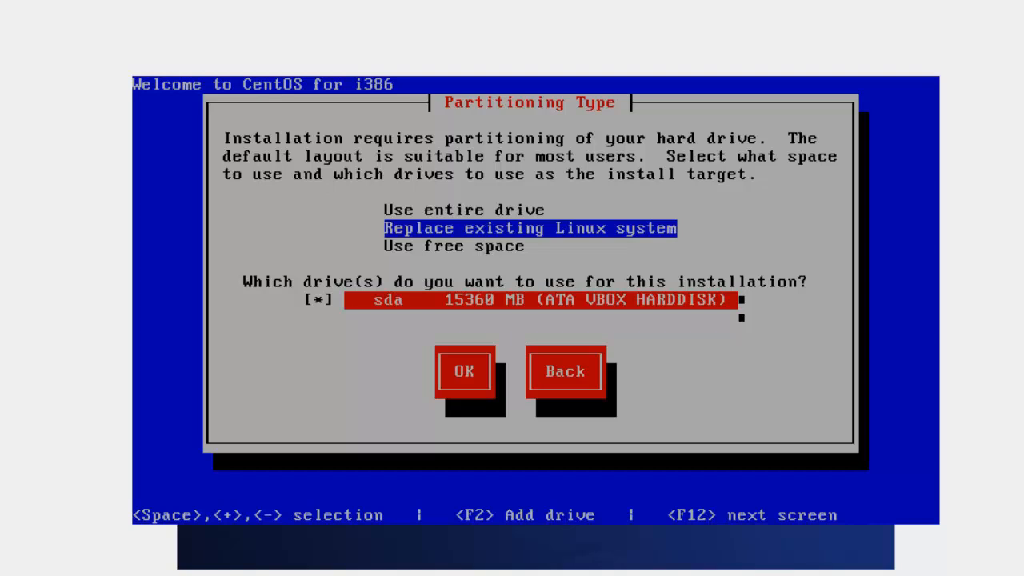
pyautogui.press('Tab')
pyautogui.press('Tab')
pyautogui.press('Tab')
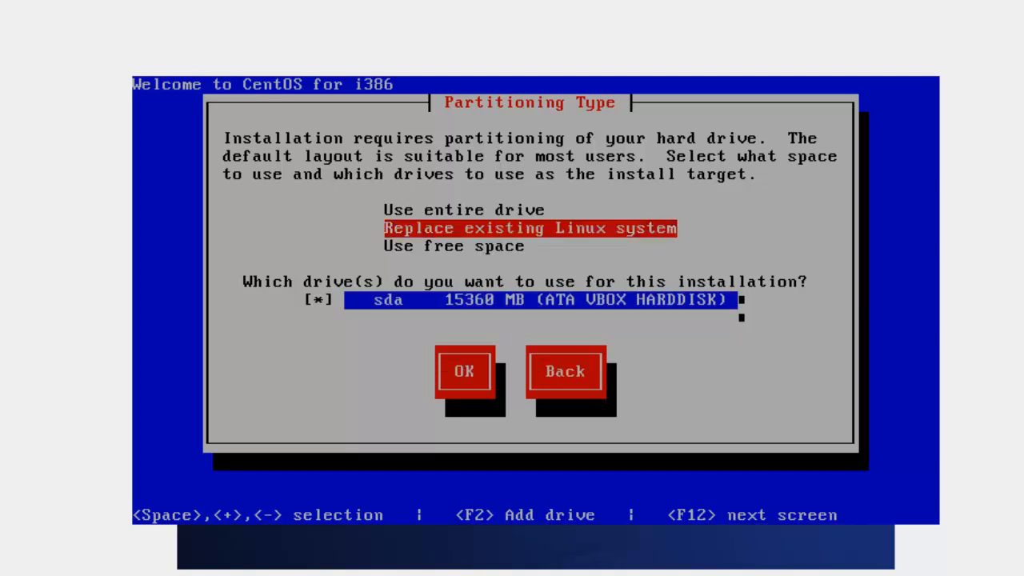
pyautogui.press('Up')
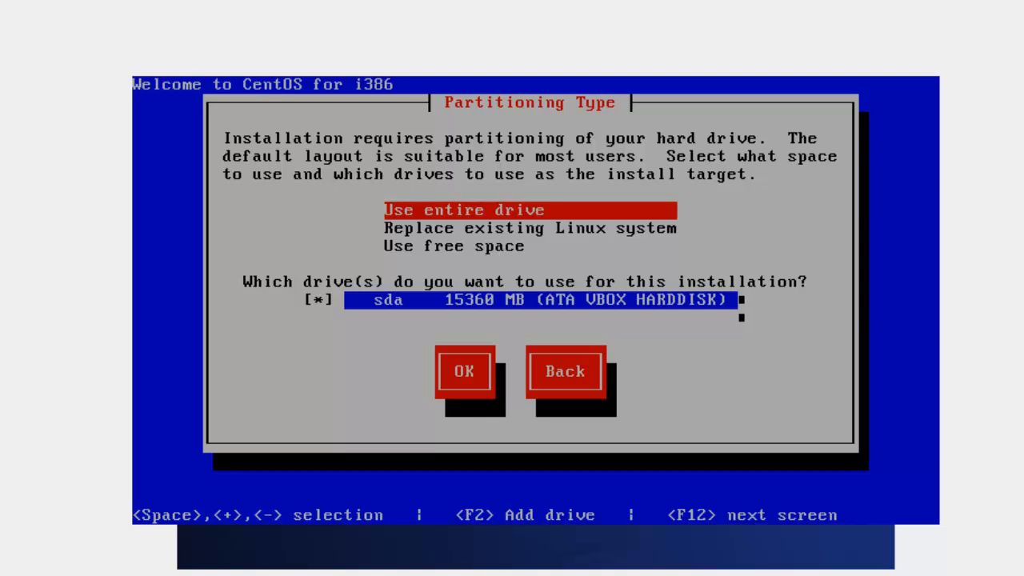
pyautogui.press('Tab')
pyautogui.press('Tab')
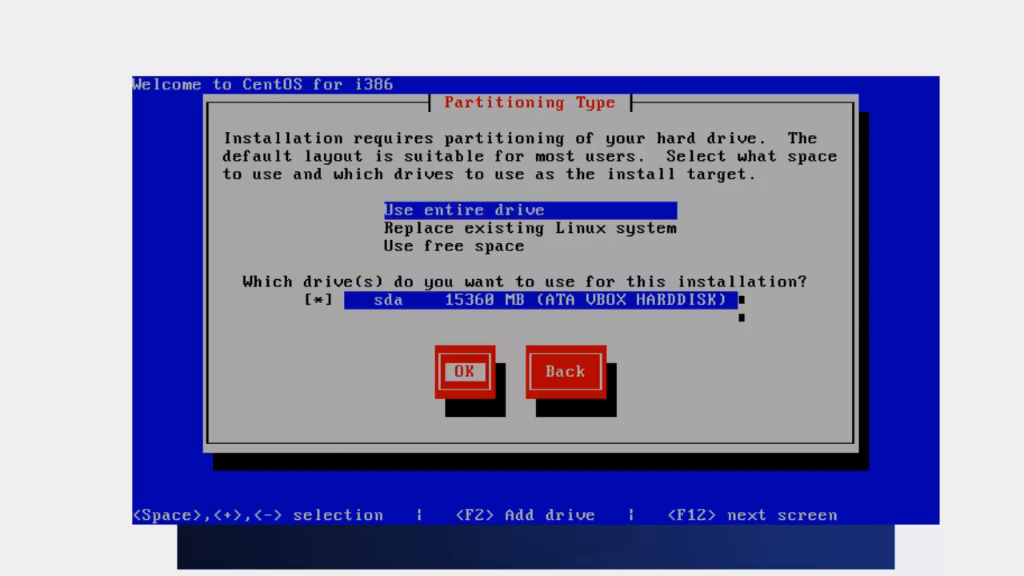
pyautogui.press('Return')
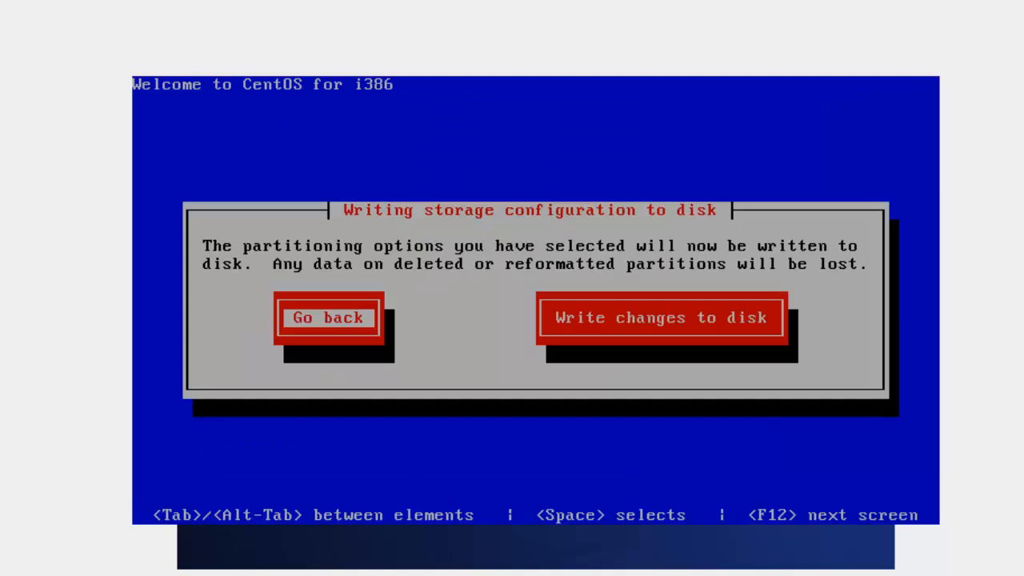
pyautogui.press('Tab')
pyautogui.press('Return')
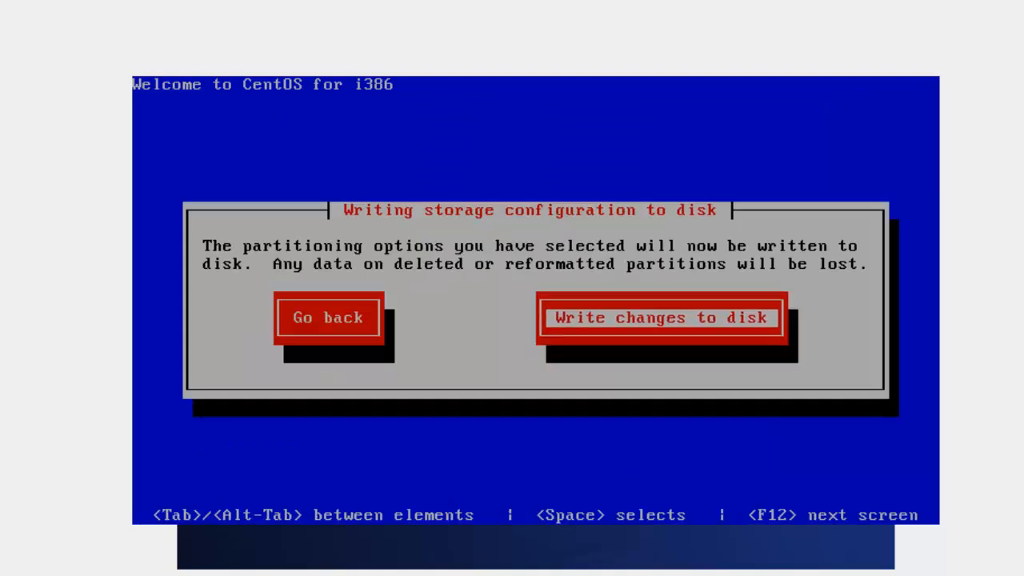